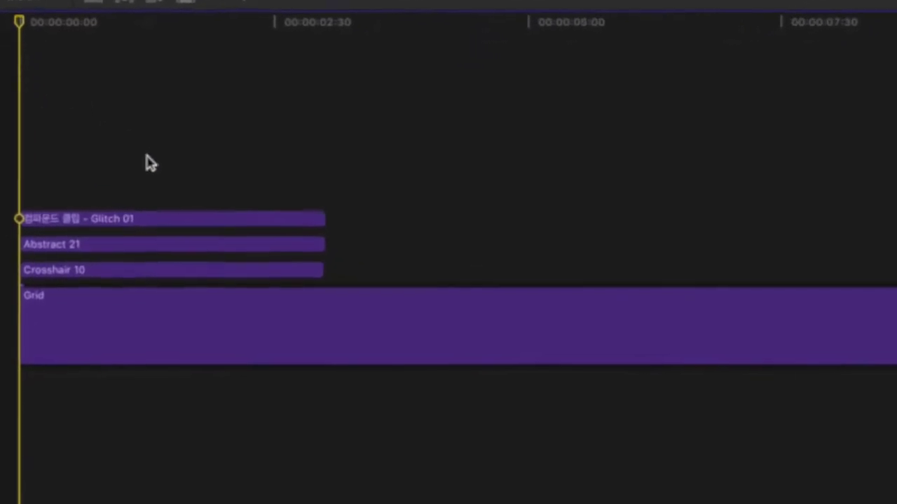
# - Select the three source clips above the Grid clip and preview the title animation from the start of the timeline
pyautogui.moveTo(194, 148); pyautogui.dragTo(182, 274)
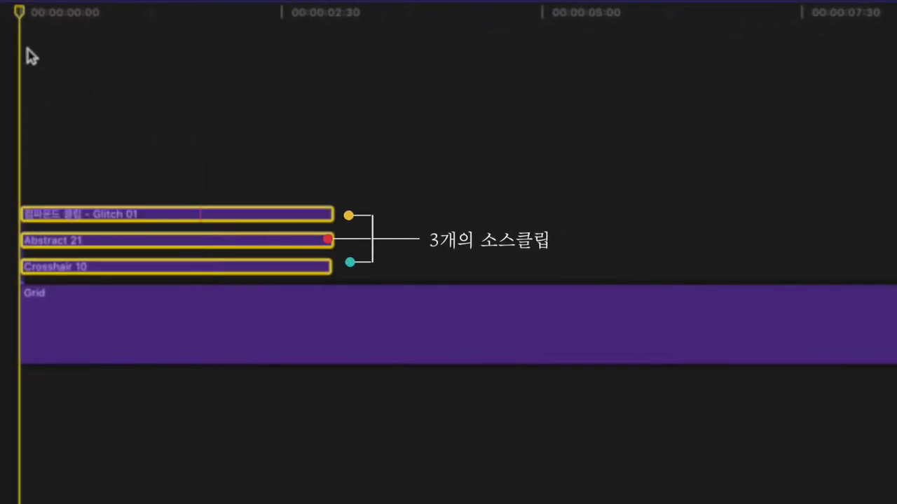
pyautogui.click(73, 17)
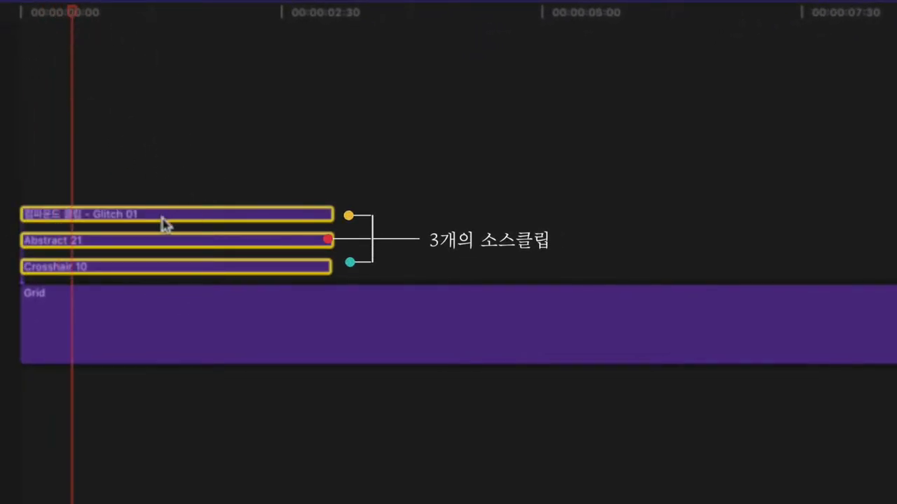
pyautogui.moveTo(72, 14); pyautogui.dragTo(20, 14)
pyautogui.click(117, 51)
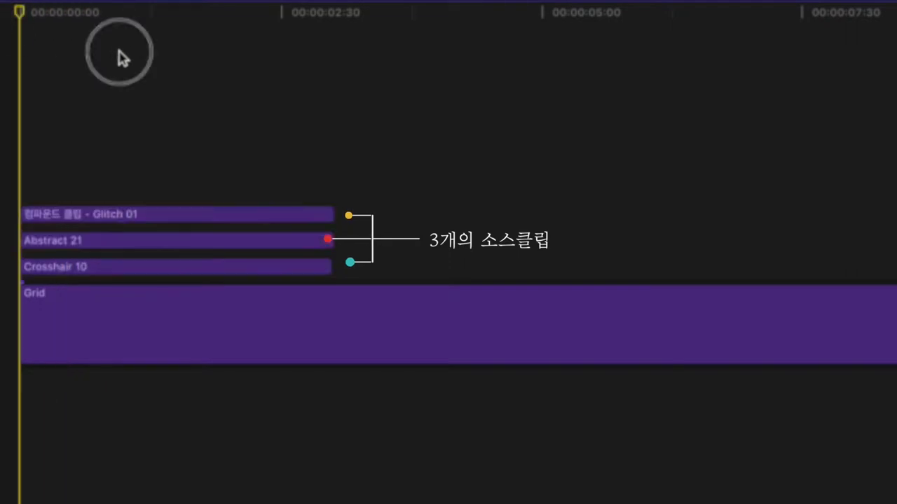
pyautogui.moveTo(115, 14); pyautogui.dragTo(20, 14)
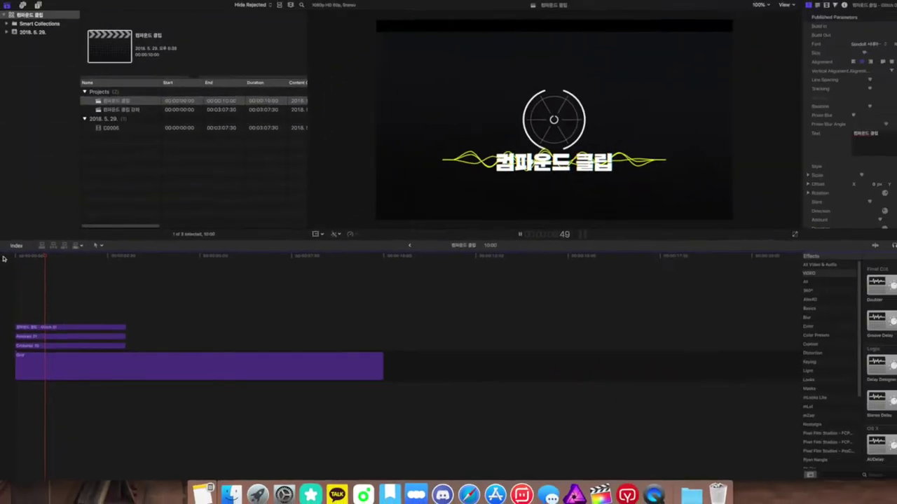
pyautogui.press('space')
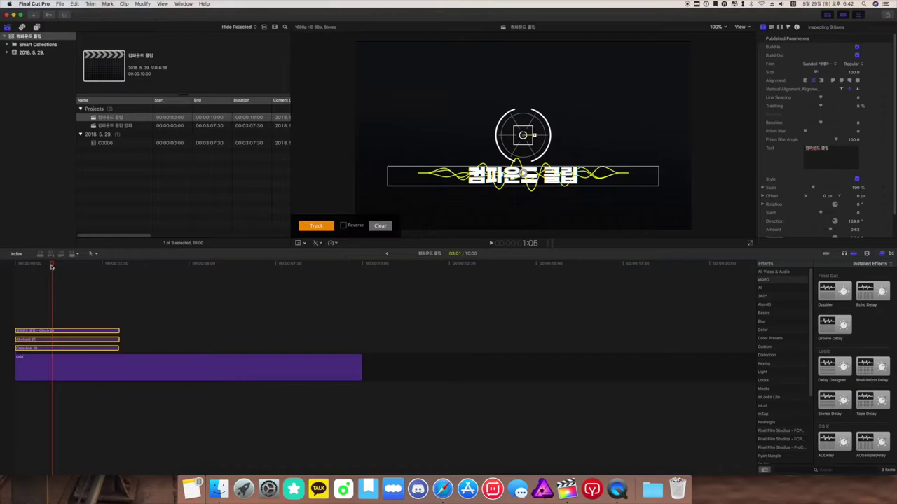
# - Combine the three selected clips above the Grid clip into a compound clip named A0
pyautogui.moveTo(52, 267)
pyautogui.mouseDown()
pyautogui.moveTo(11, 267)
pyautogui.moveTo(48, 268)
pyautogui.mouseUp()
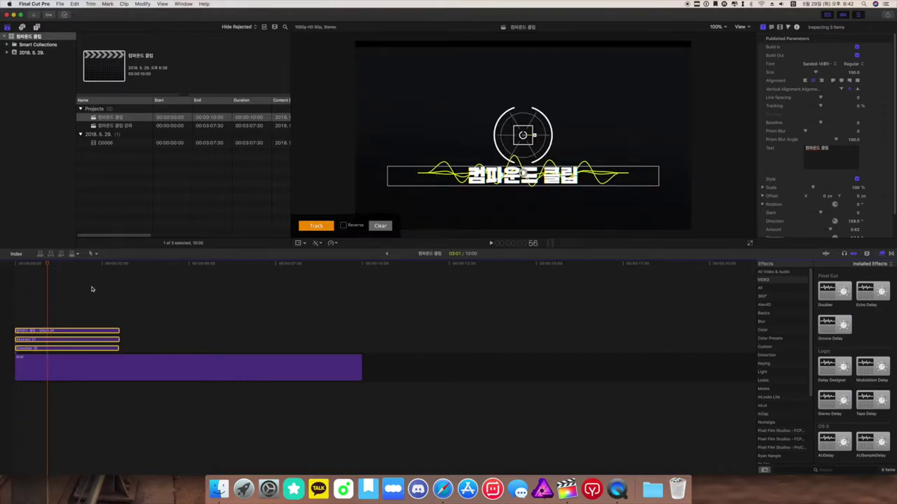
pyautogui.hotkey('alt', 'g')
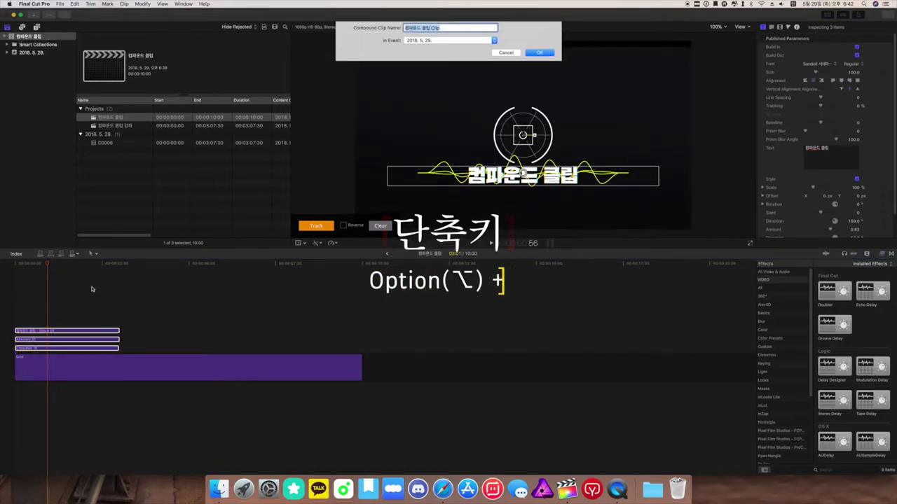
pyautogui.press('BackSpace')
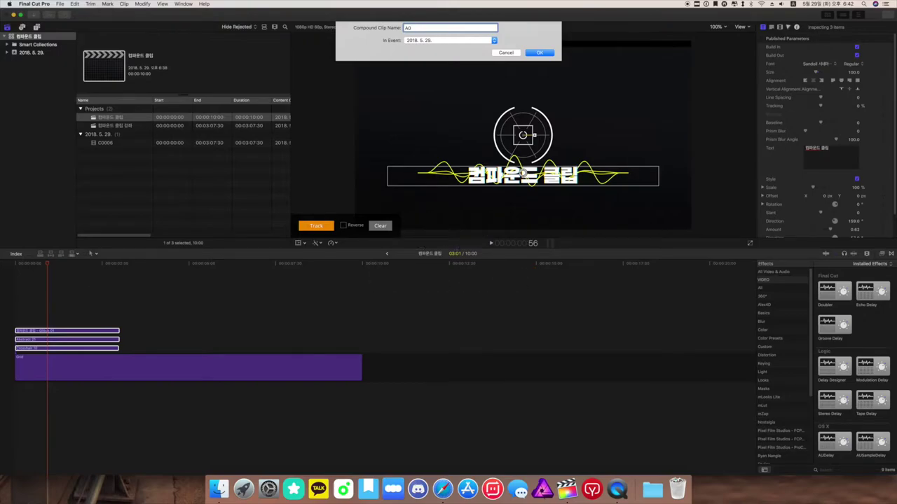
pyautogui.write('AO')
pyautogui.press('Return')
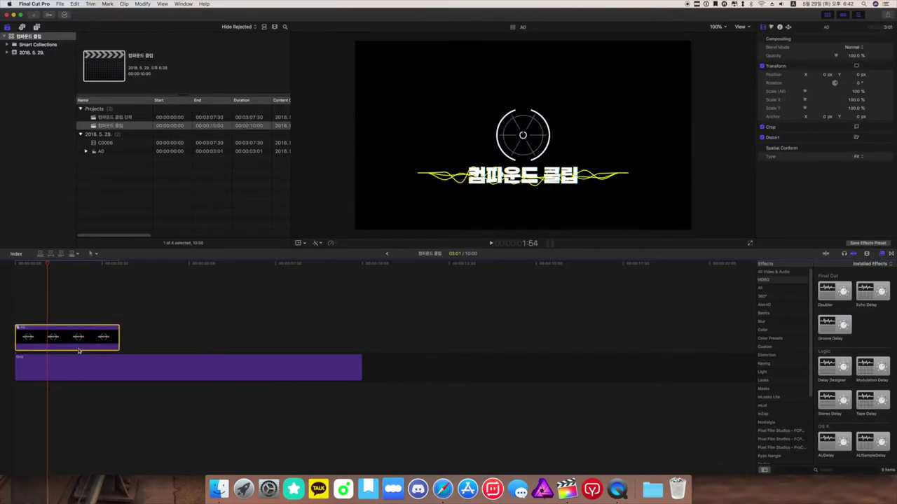
# - Open the A0 compound clip, inspect the Crosshair 10 clip inside it, and return to the project timeline
pyautogui.moveTo(47, 263)
pyautogui.mouseDown()
pyautogui.moveTo(29, 266)
pyautogui.moveTo(56, 266)
pyautogui.moveTo(16, 265)
pyautogui.moveTo(98, 275)
pyautogui.moveTo(59, 267)
pyautogui.mouseUp()
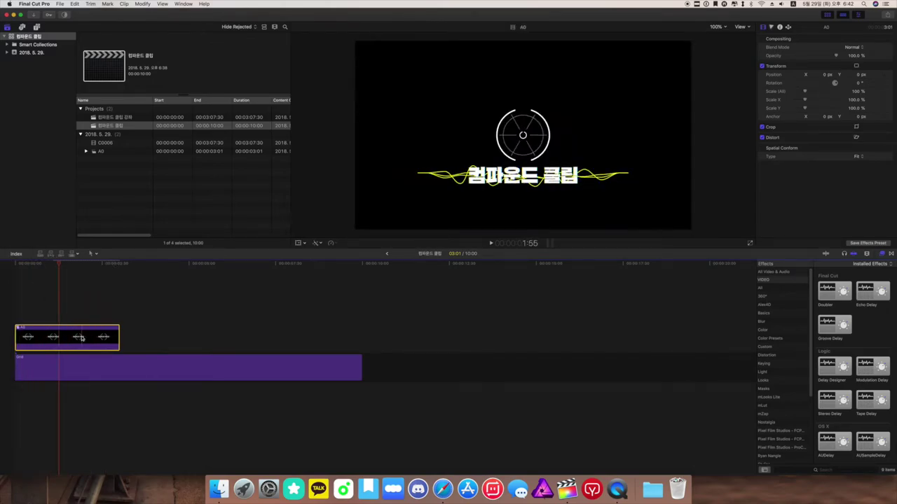
pyautogui.doubleClick(81, 337)
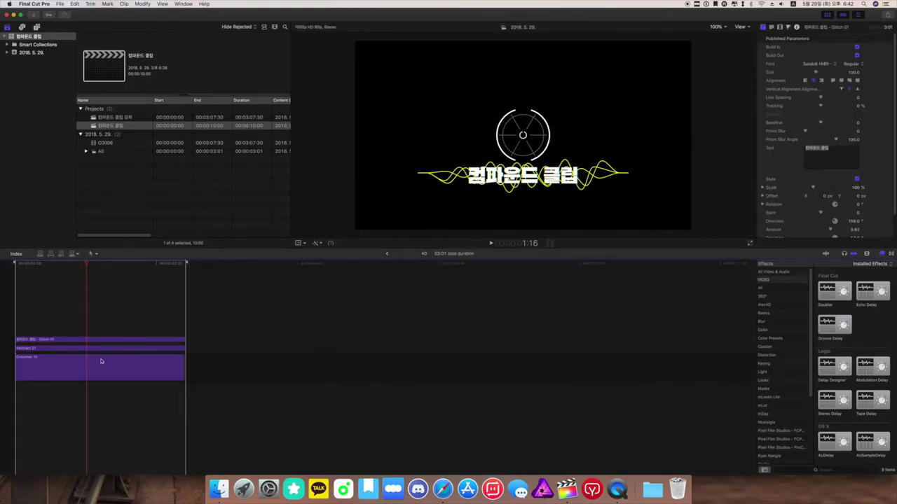
pyautogui.click(102, 358)
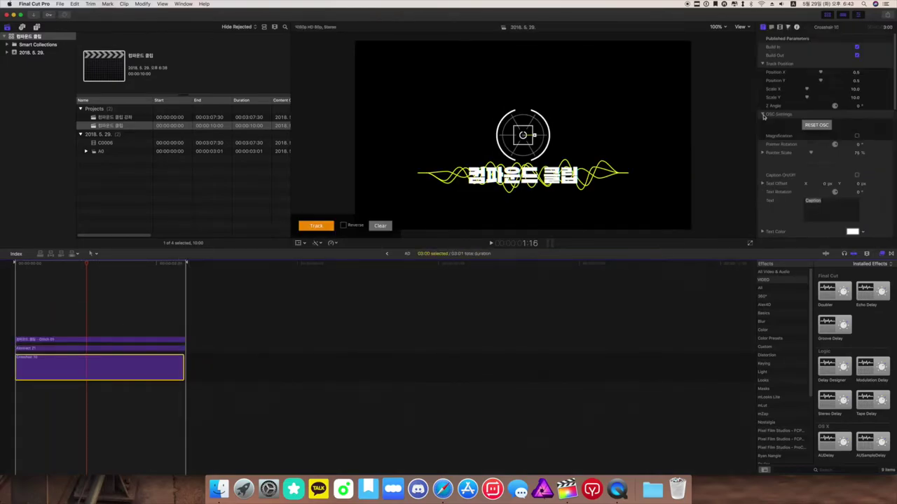
pyautogui.click(387, 253)
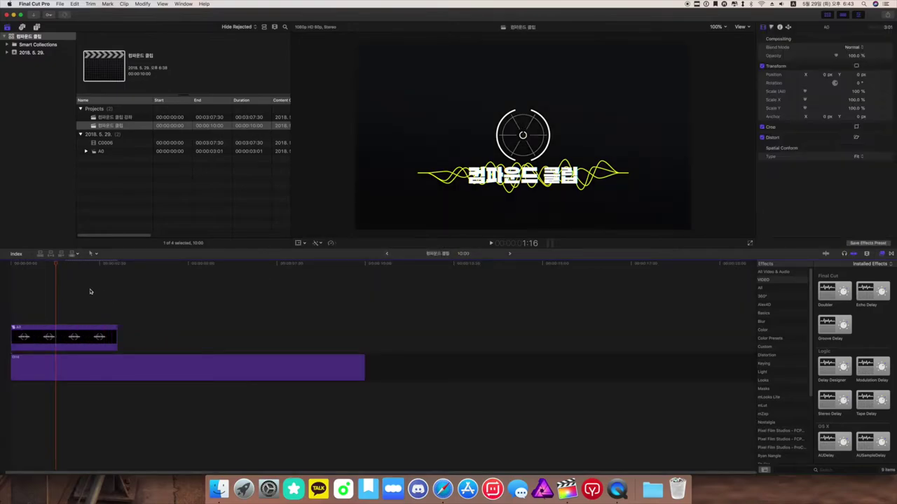
# - Copy the A0 compound clip and place the duplicate above the end of the Grid clip
pyautogui.moveTo(54, 265); pyautogui.dragTo(14, 264)
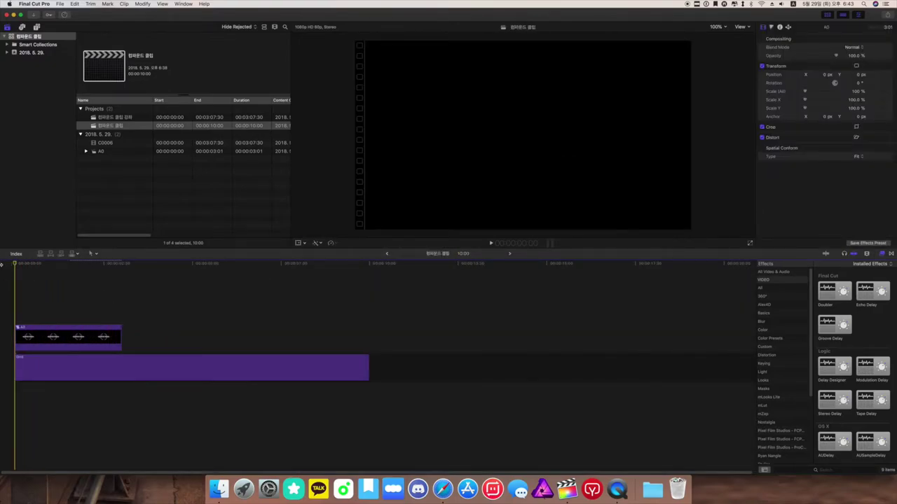
pyautogui.click(70, 336)
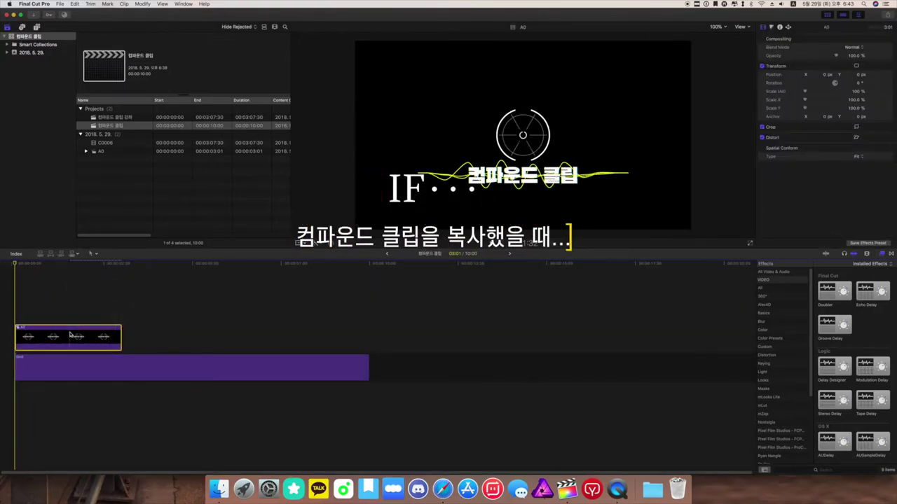
pyautogui.click(214, 278)
pyautogui.click(276, 276)
pyautogui.press('super+v')
pyautogui.moveTo(326, 335); pyautogui.dragTo(320, 334)
pyautogui.click(252, 290)
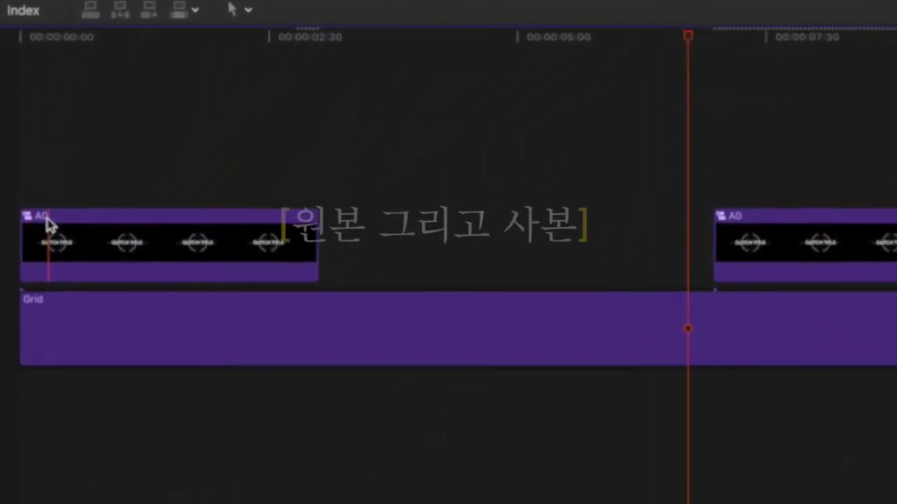
# - Rename the copied compound clip at the end of the timeline as A1
pyautogui.click(24, 332)
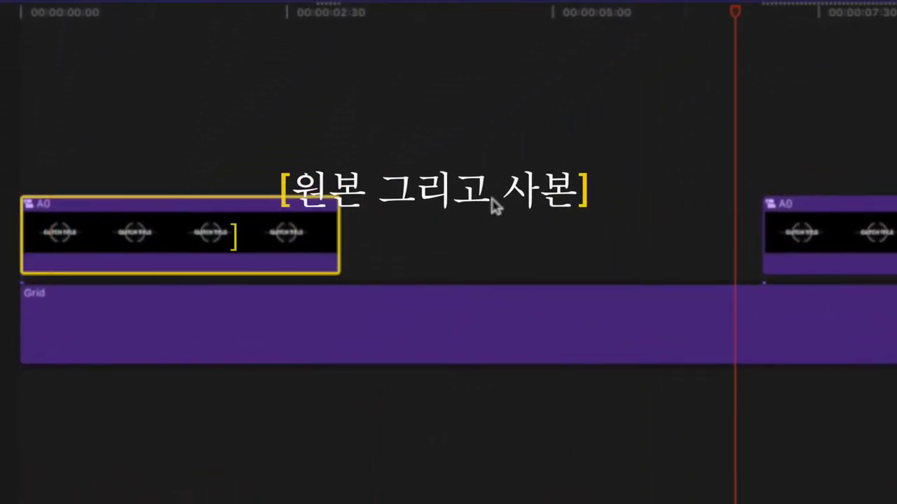
pyautogui.click(790, 219)
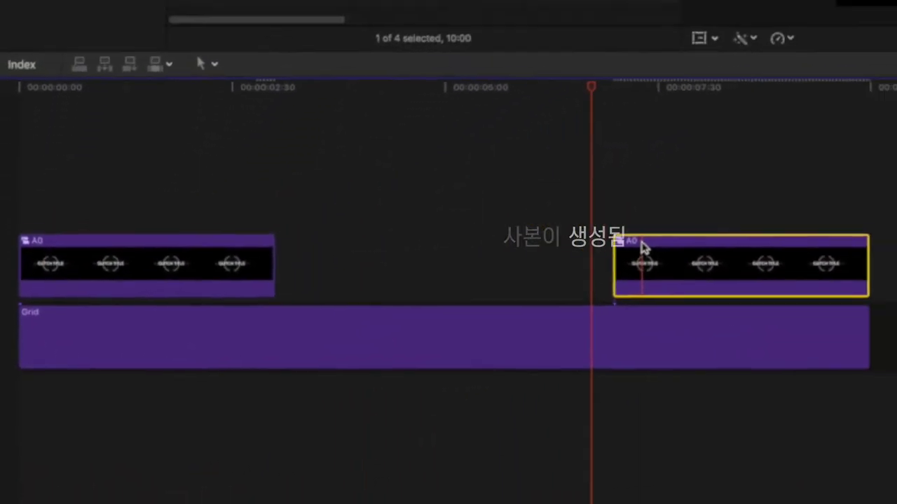
pyautogui.rightClick(657, 242)
pyautogui.click(339, 348)
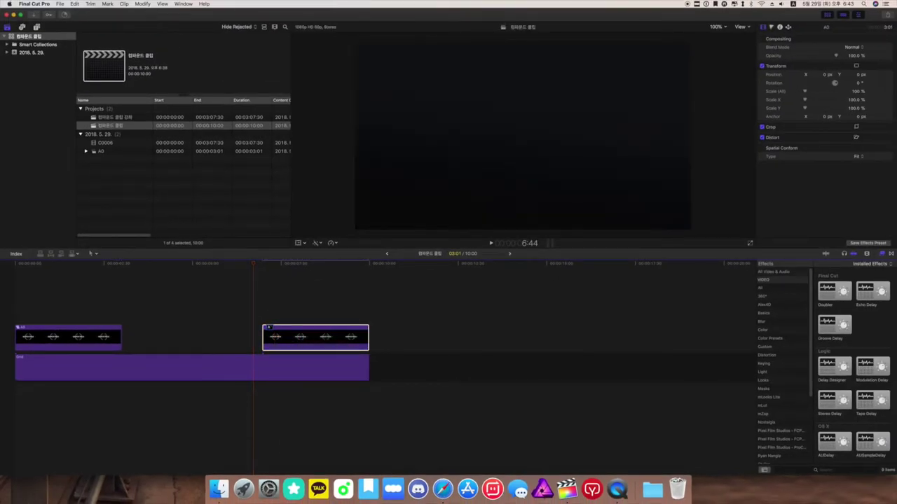
pyautogui.click(269, 327)
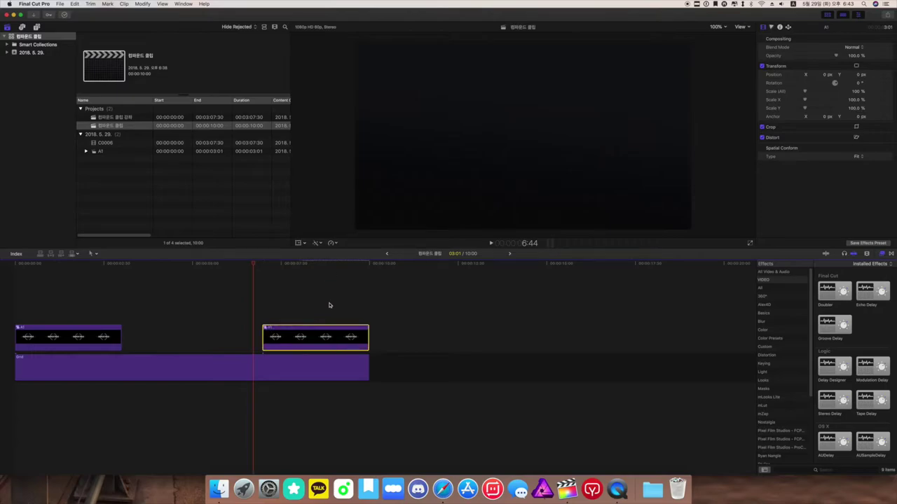
# - Change the glitch title inside the copied compound clip to "컴파운드 클립 복사" and compare both clips in the project timeline
pyautogui.doubleClick(326, 336)
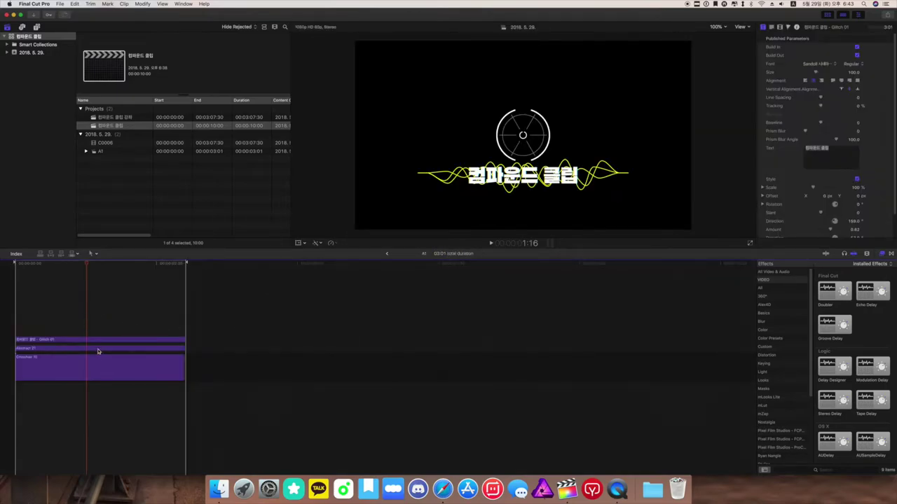
pyautogui.click(98, 340)
pyautogui.tripleClick(845, 151)
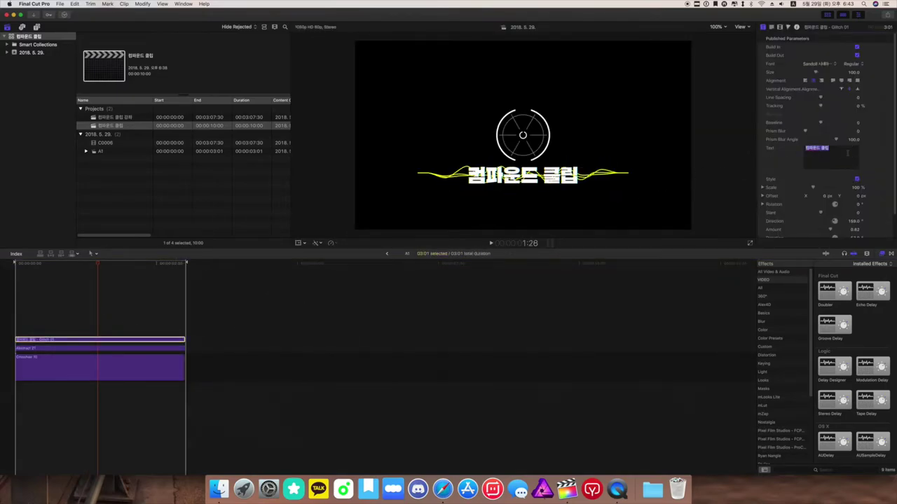
pyautogui.press('Right')
pyautogui.write('qh')
pyautogui.press('BackSpace')
pyautogui.press('BackSpace')
pyautogui.hotkey('ctrl', 'space')
pyautogui.write('보ㄱ사')
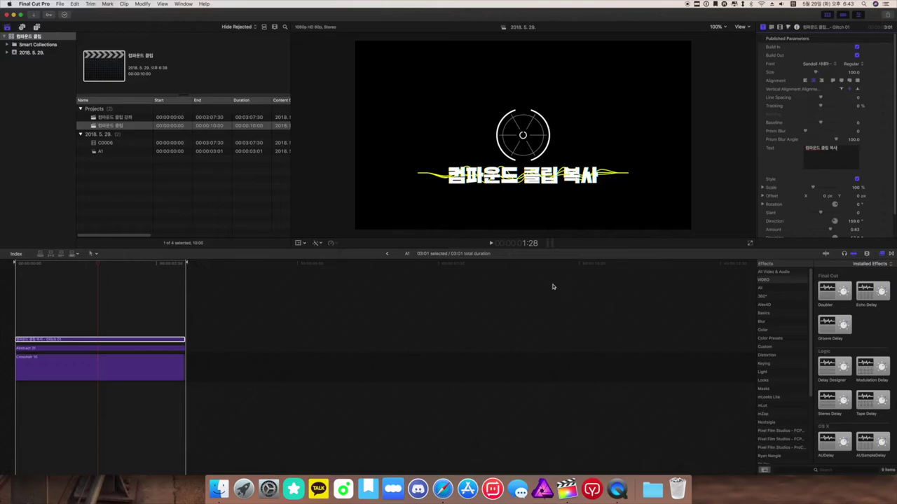
pyautogui.click(386, 257)
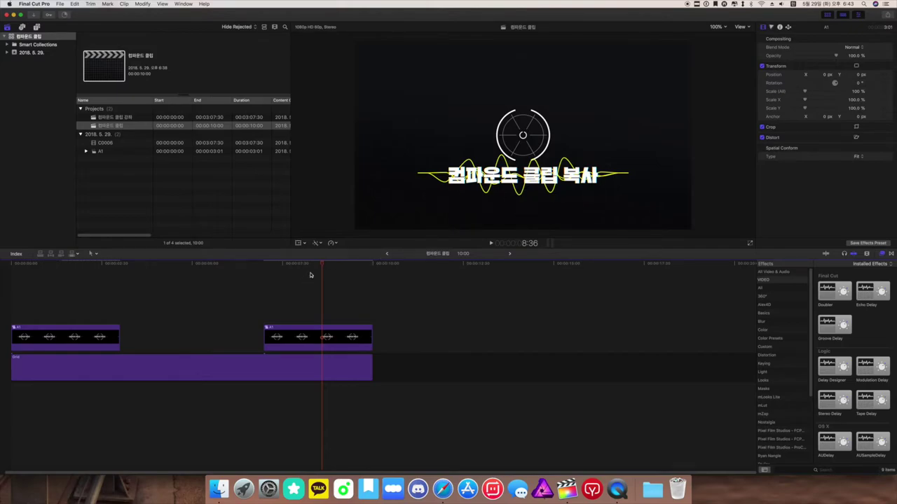
pyautogui.moveTo(312, 265); pyautogui.dragTo(74, 275)
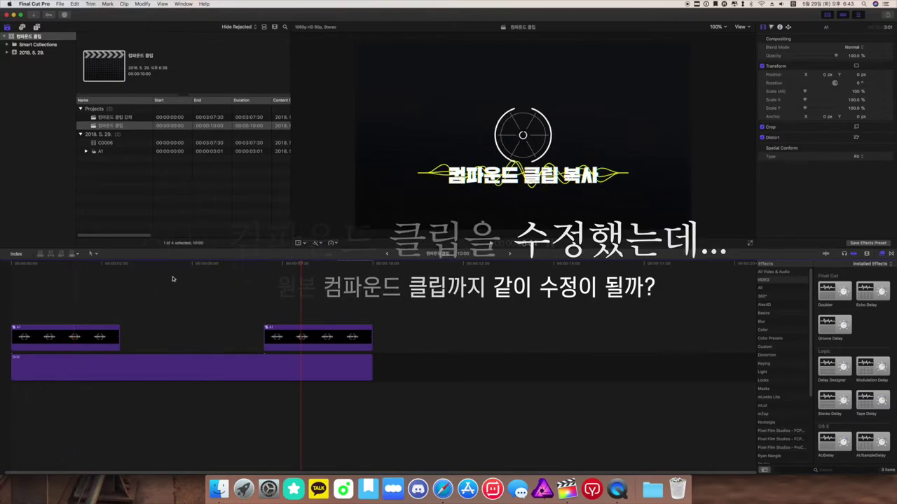
# - Open the original compound clip, restore its glitch title text to "컴파운드 클립", and return to the project timeline
pyautogui.doubleClick(91, 335)
pyautogui.click(125, 339)
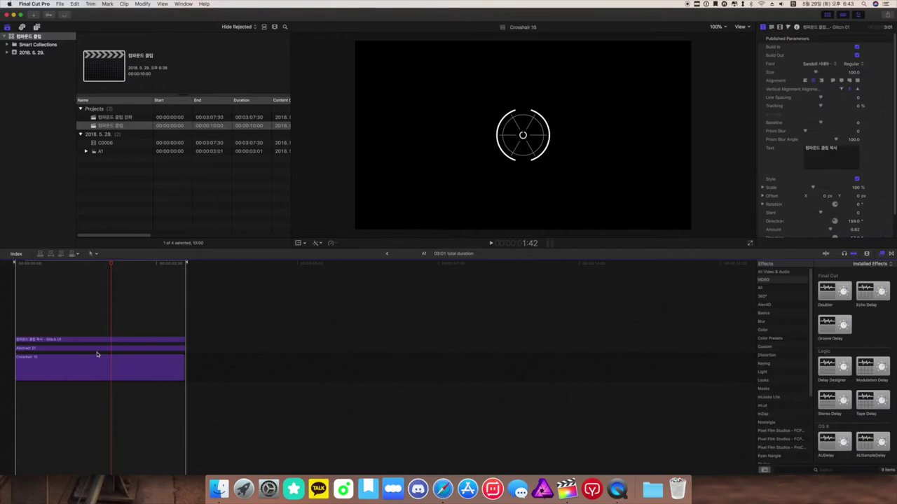
pyautogui.click(817, 152)
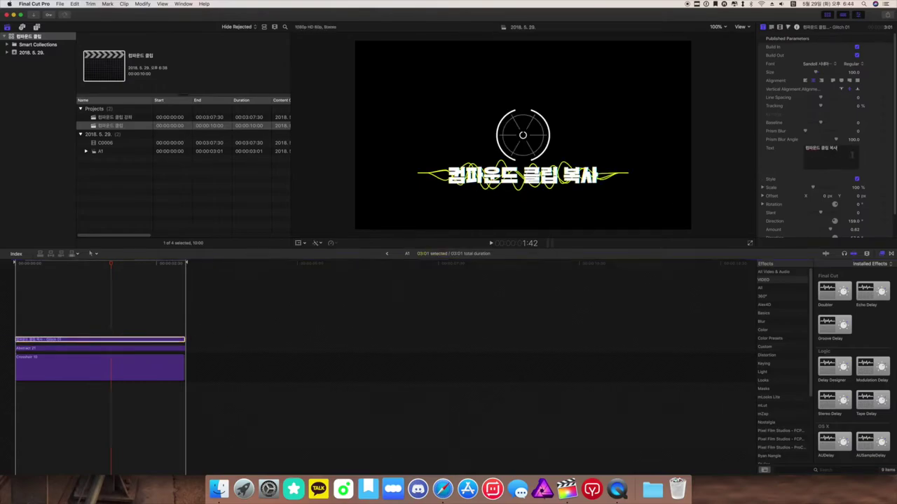
pyautogui.press('BackSpace')
pyautogui.press('BackSpace')
pyautogui.press('BackSpace')
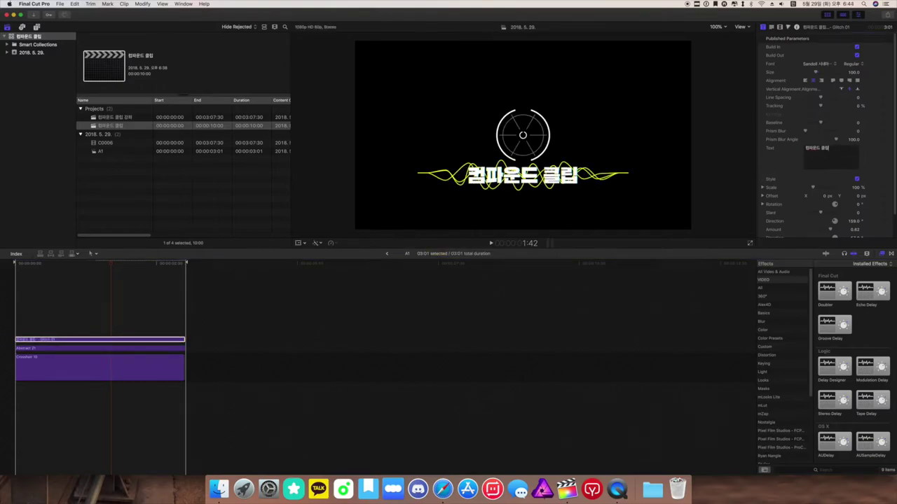
pyautogui.click(386, 254)
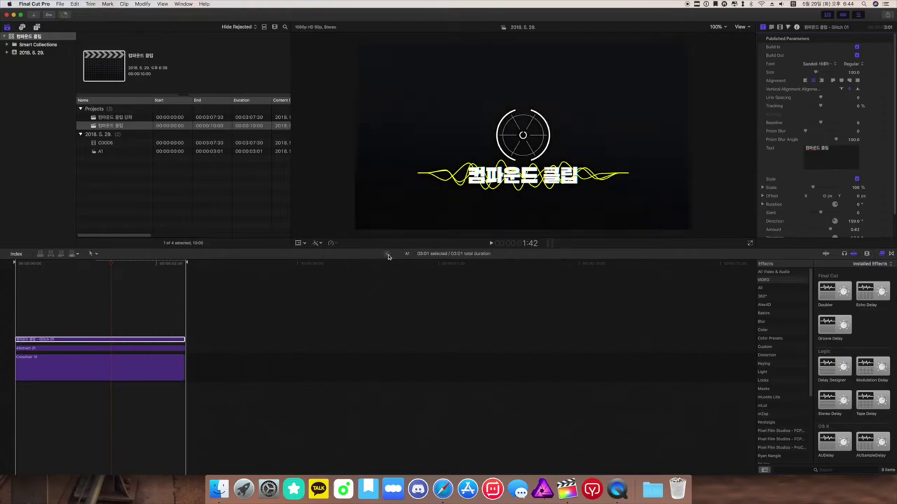
# - Scrub through both A1 compound clips in the project timeline to compare their title animations
pyautogui.moveTo(74, 264); pyautogui.dragTo(313, 278)
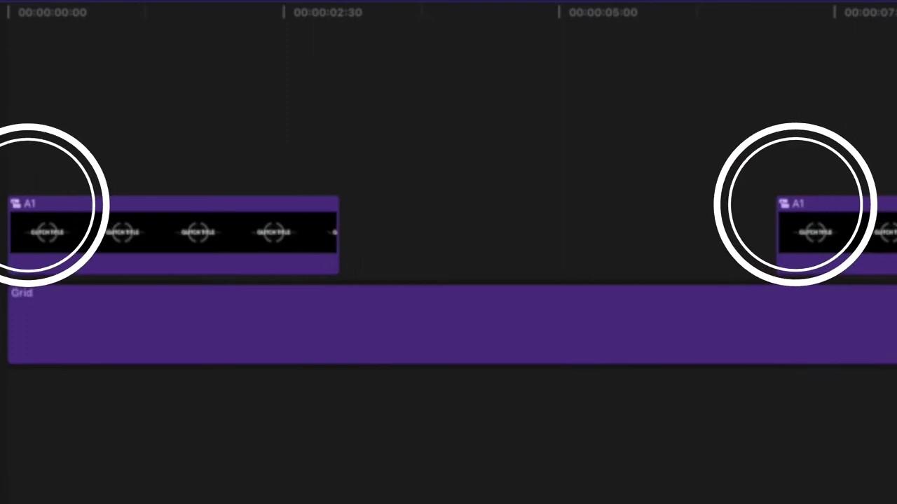
pyautogui.moveTo(309, 264); pyautogui.dragTo(274, 265)
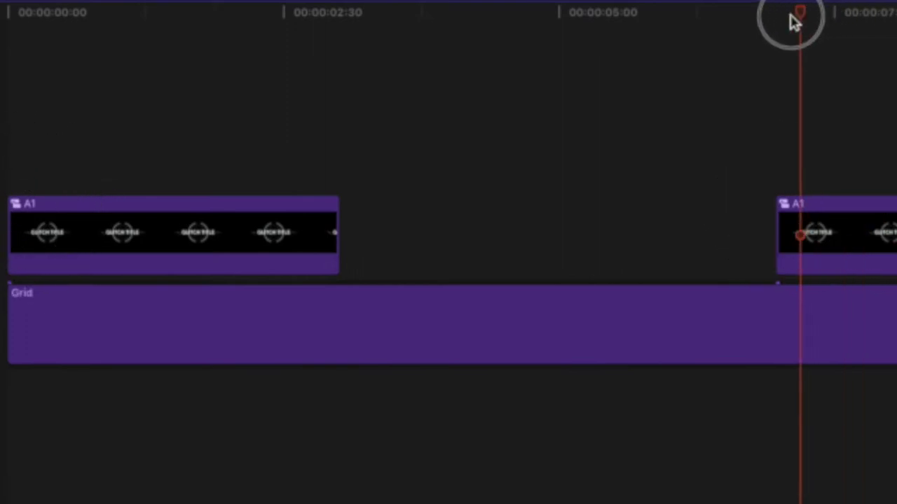
pyautogui.moveTo(797, 14); pyautogui.dragTo(774, 15)
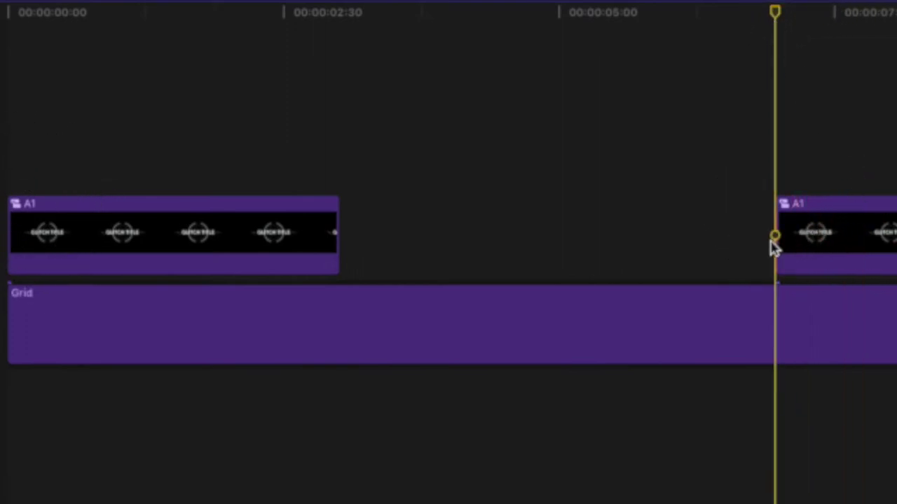
pyautogui.click(109, 153)
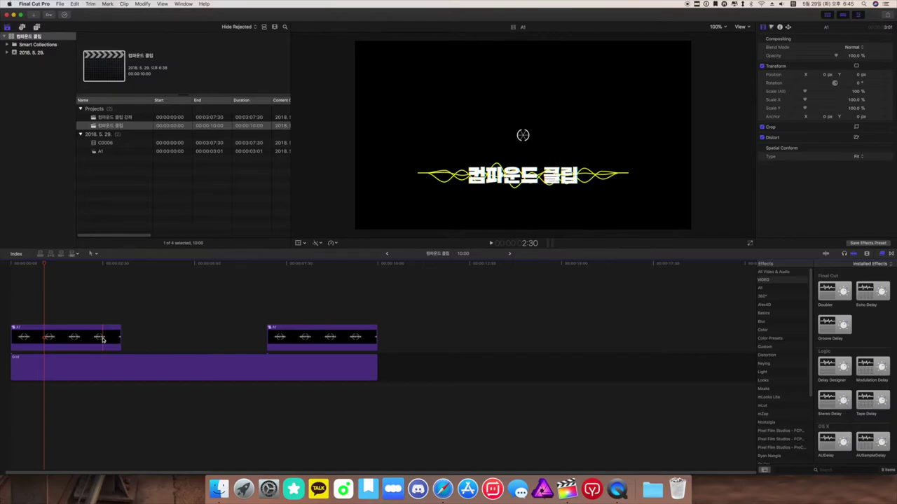
pyautogui.moveTo(19, 267); pyautogui.dragTo(65, 270)
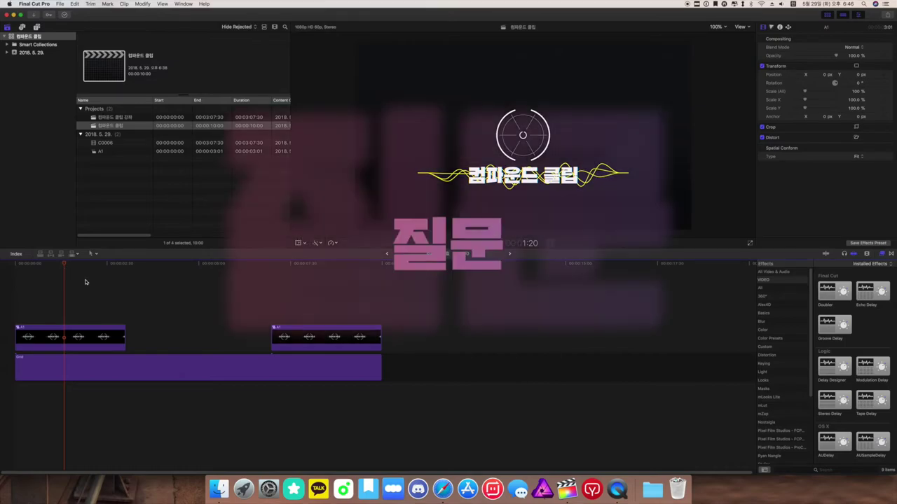
# - Delete the copied A1 compound clip at the end of the timeline and select the original one at the start
pyautogui.click(308, 339)
pyautogui.press('Delete')
pyautogui.click(121, 329)
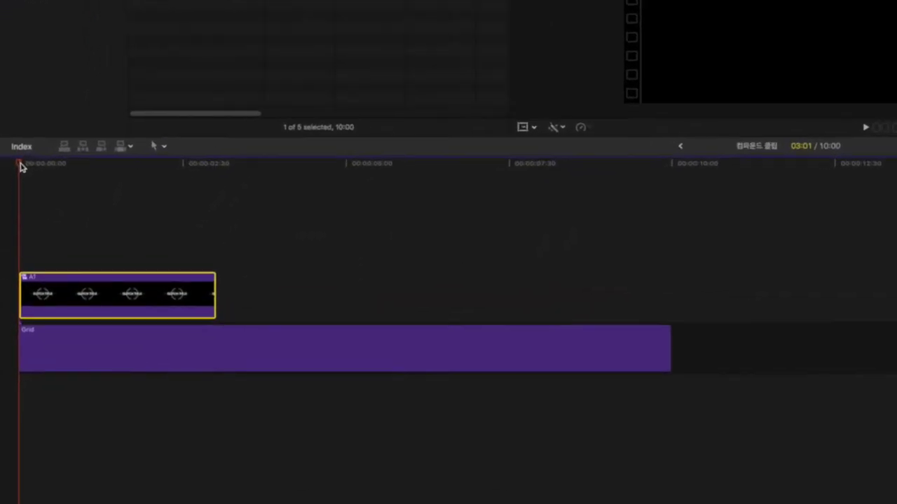
# - Paste a copy of the A1 compound clip above the Grid clip, starting at about 7 seconds so it ends with the Grid clip
pyautogui.moveTo(16, 266); pyautogui.dragTo(285, 267)
pyautogui.moveTo(697, 81); pyautogui.dragTo(673, 86)
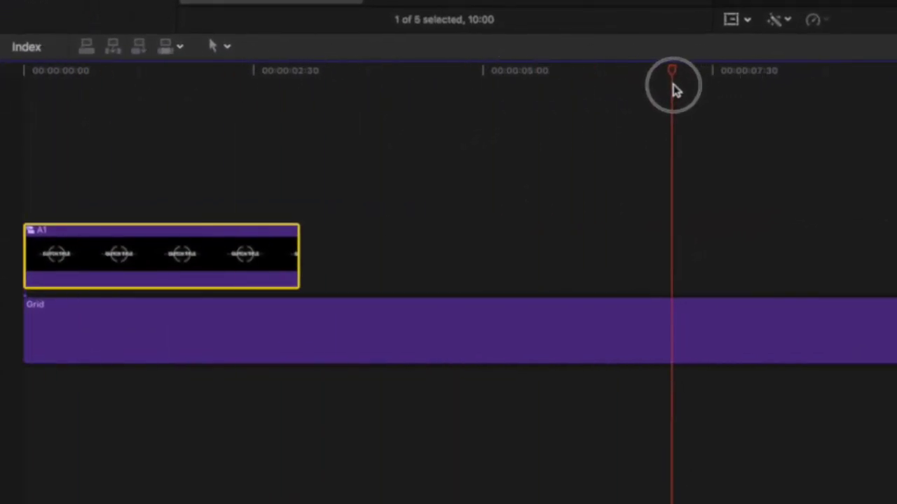
pyautogui.press('super+v')
pyautogui.moveTo(853, 240); pyautogui.dragTo(843, 240)
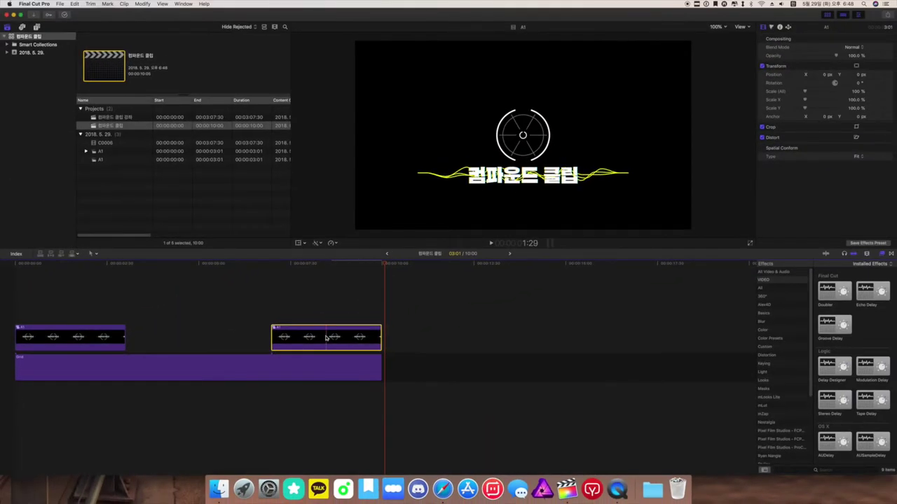
# - Make the pasted A1 compound clip independent of the original with Reference New Parent Clip
pyautogui.click(77, 338)
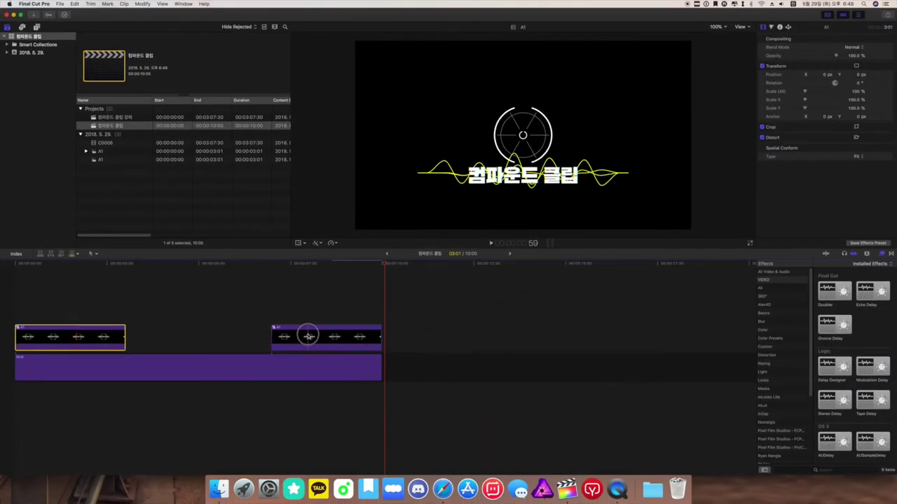
pyautogui.click(297, 338)
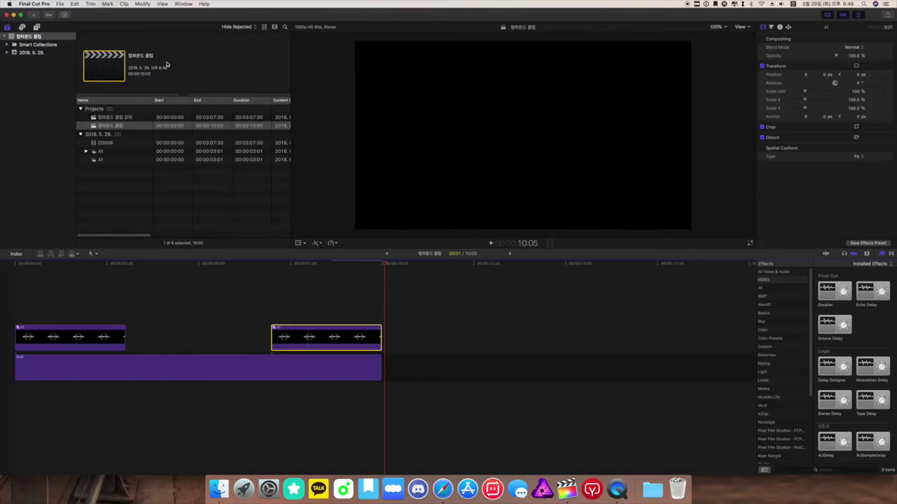
pyautogui.click(124, 4)
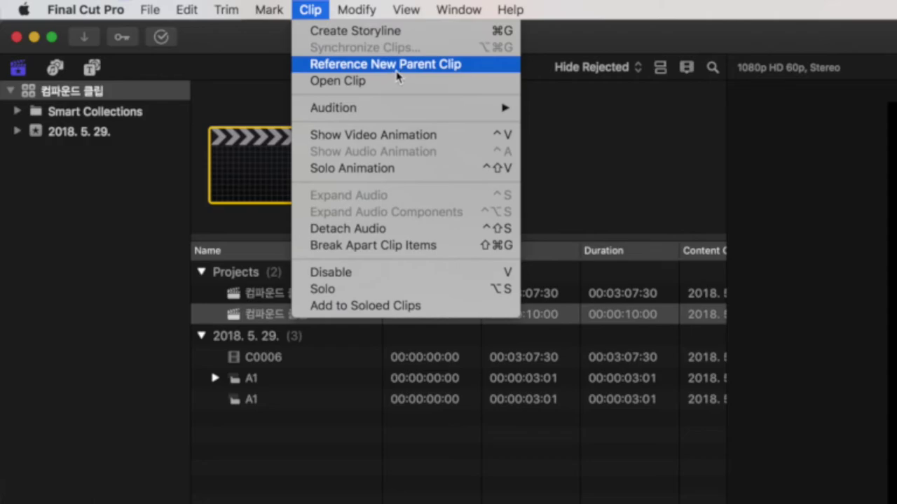
pyautogui.click(397, 70)
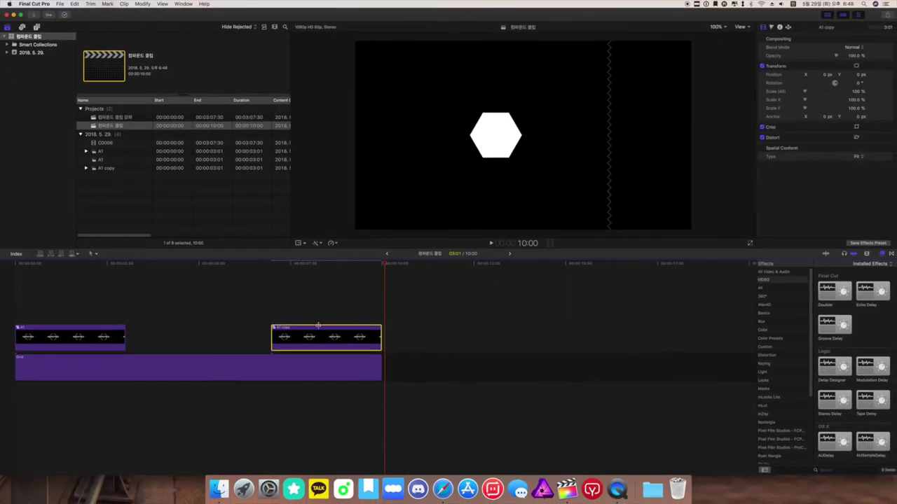
# - Rename the independent copy of the compound clip in the timeline to A2
pyautogui.rightClick(302, 330)
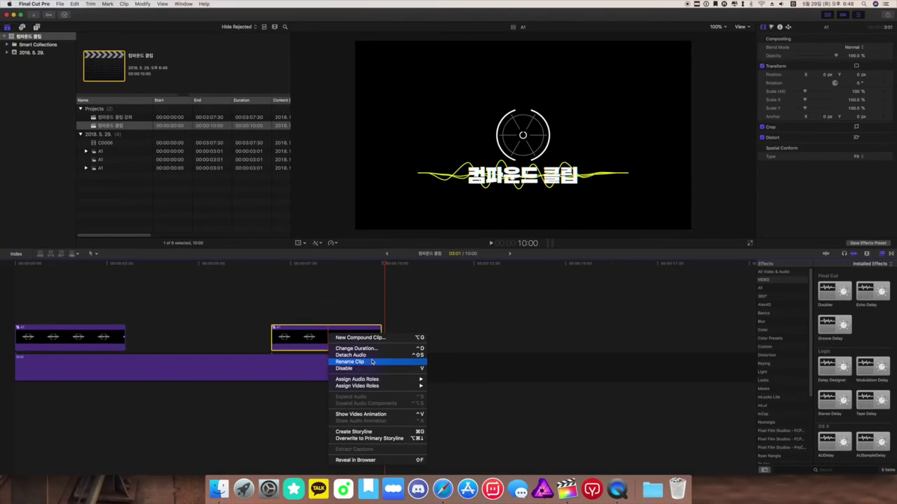
pyautogui.click(372, 362)
pyautogui.write('A2')
pyautogui.press('Return')
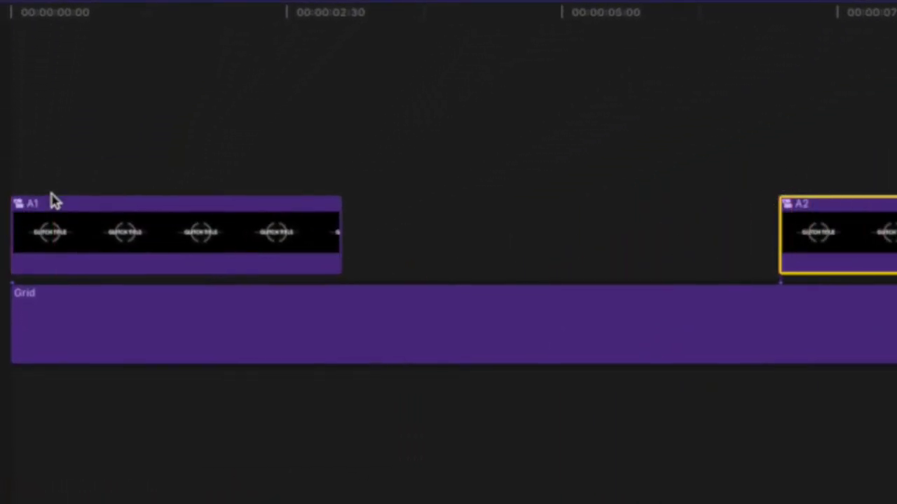
# - Open the A2 compound clip, change its glitch title text to "컴파운드 클립 복사", and return to the project timeline
pyautogui.press('space')
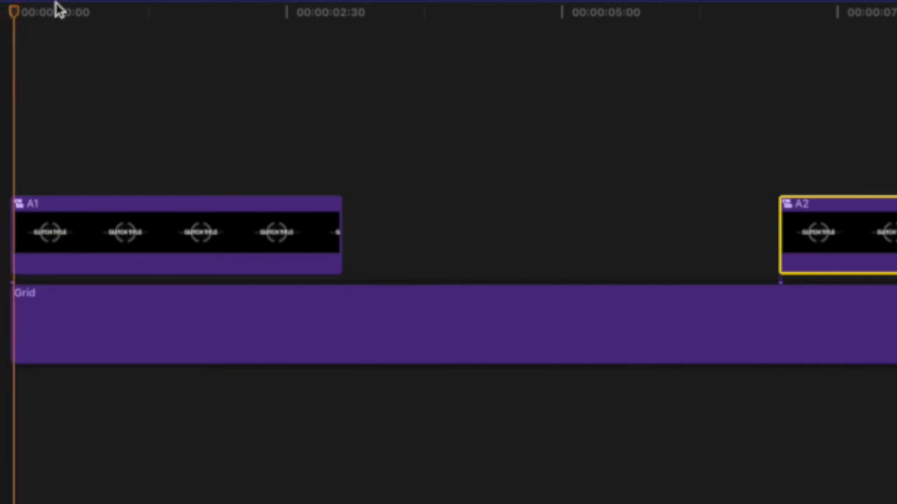
pyautogui.doubleClick(881, 228)
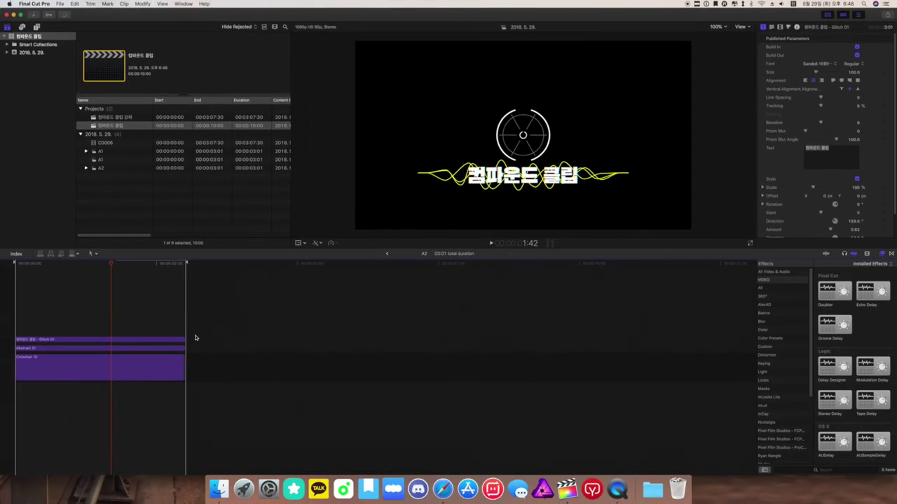
pyautogui.click(138, 362)
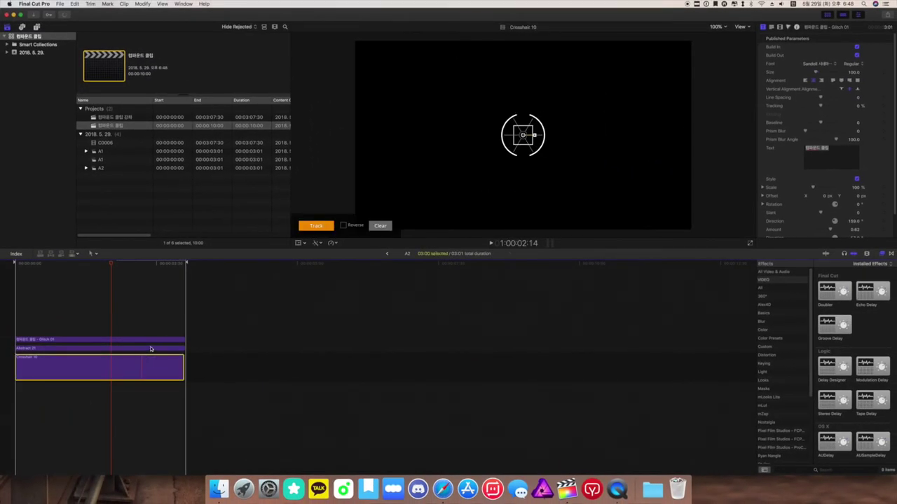
pyautogui.click(137, 341)
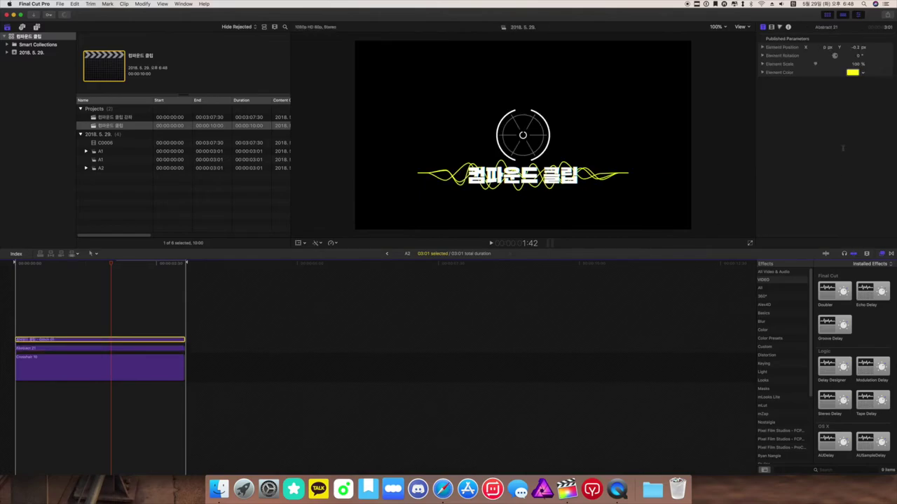
pyautogui.write('ㅂ')
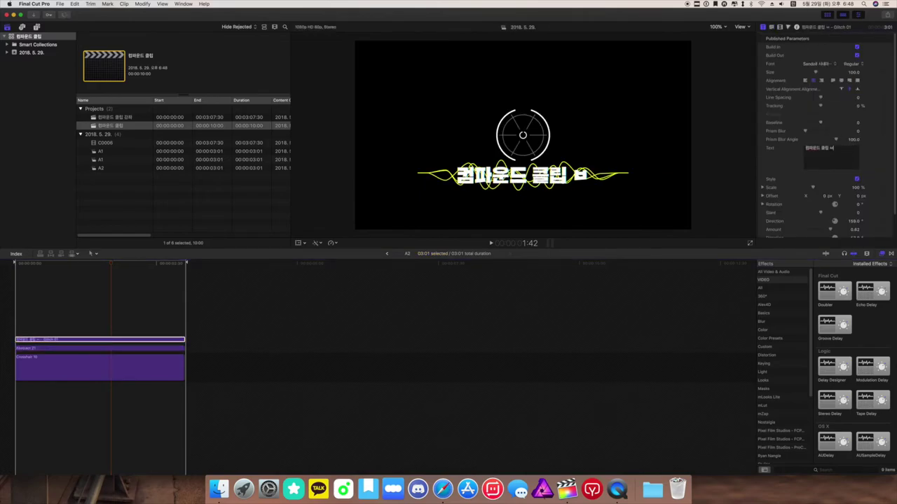
pyautogui.write('ㄱ사')
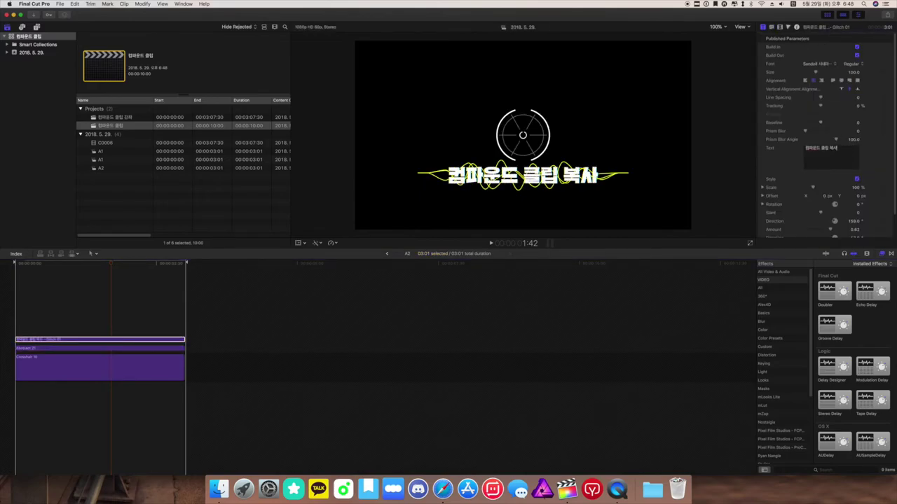
pyautogui.click(386, 254)
# - Play and scrub through A1 and A2 in the project timeline to compare their title texts
pyautogui.click(286, 264)
pyautogui.moveTo(286, 265); pyautogui.dragTo(100, 264)
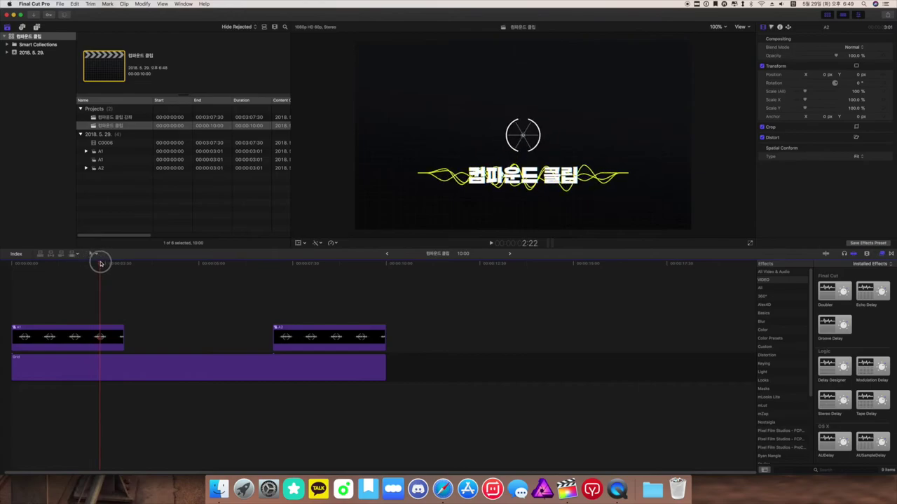
pyautogui.click(313, 263)
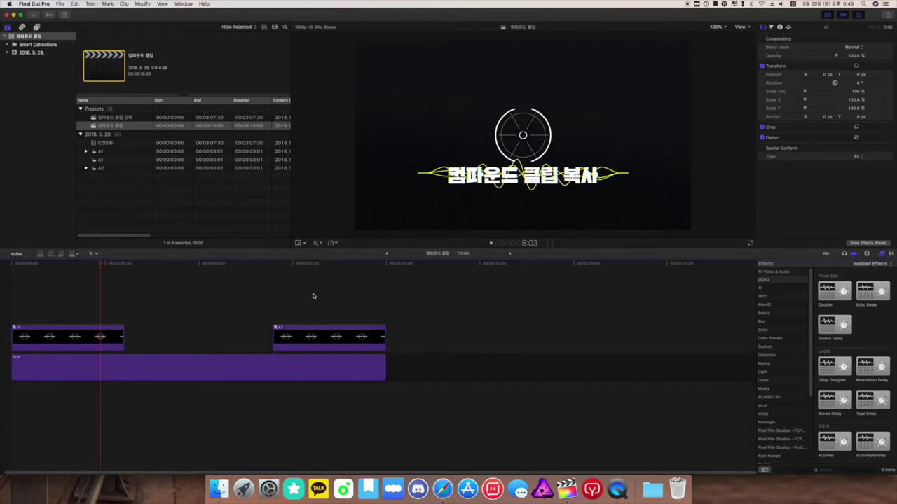
pyautogui.press('Home')
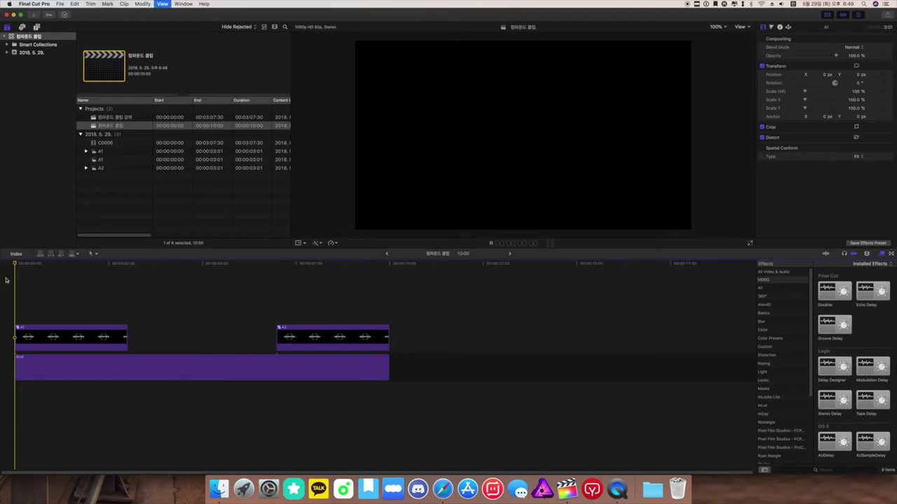
pyautogui.press('space')
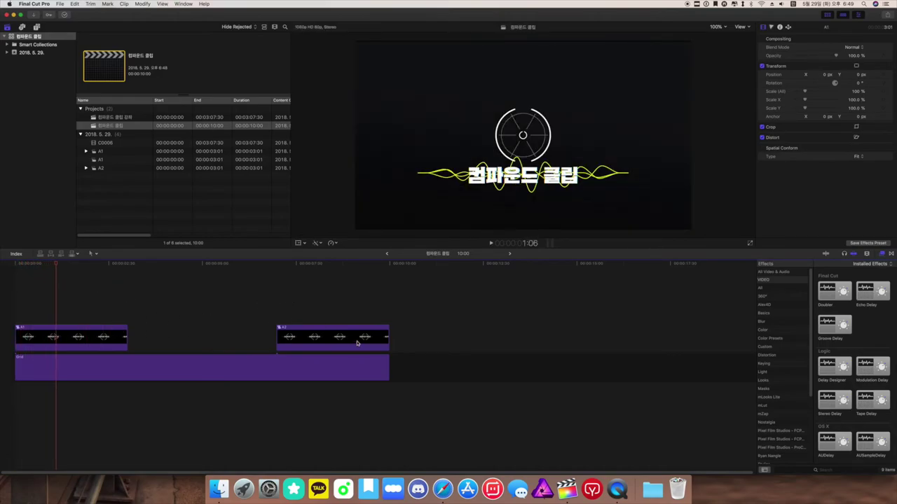
pyautogui.click(327, 293)
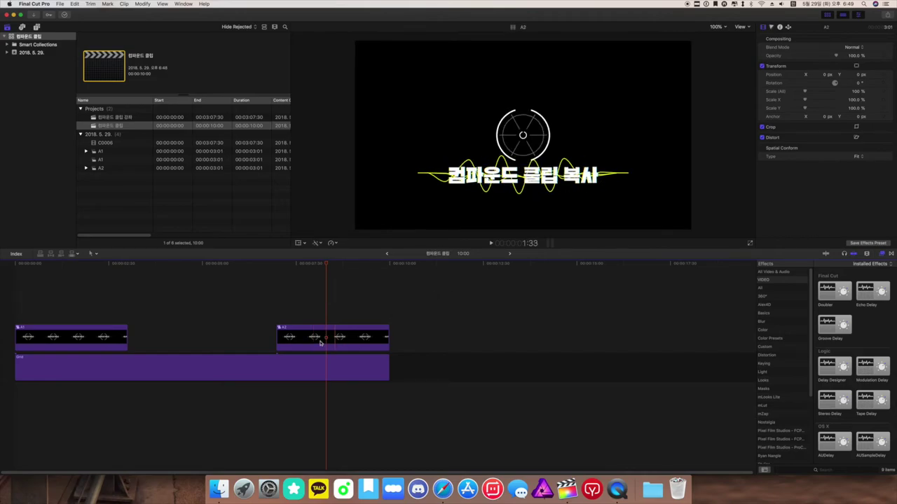
pyautogui.click(316, 267)
pyautogui.moveTo(316, 266)
pyautogui.mouseDown()
pyautogui.moveTo(2, 276)
pyautogui.moveTo(308, 277)
pyautogui.mouseUp()
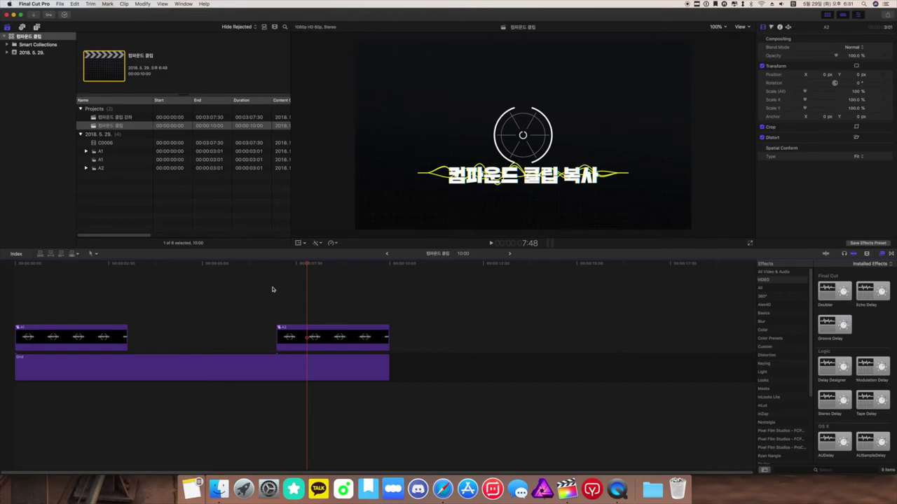
# - Break the A2 compound clip apart into its individual title and element clips in the project timeline
pyautogui.click(334, 334)
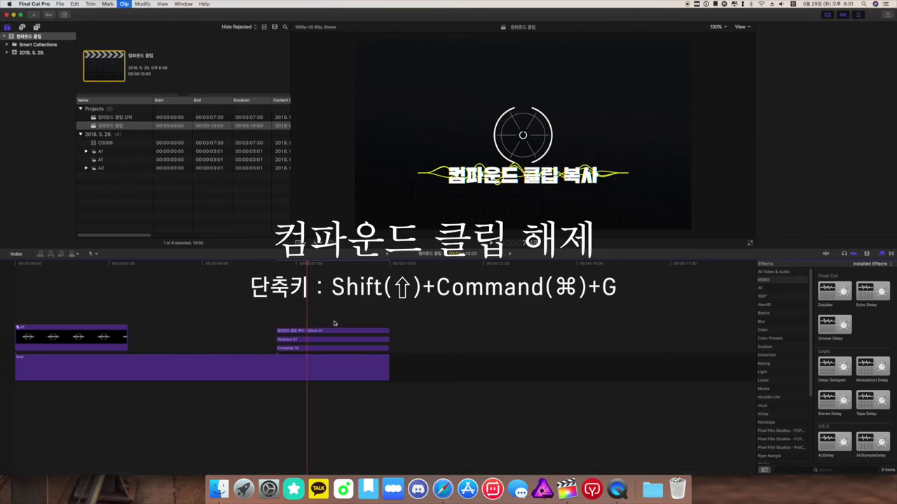
pyautogui.press('shift+super+g')
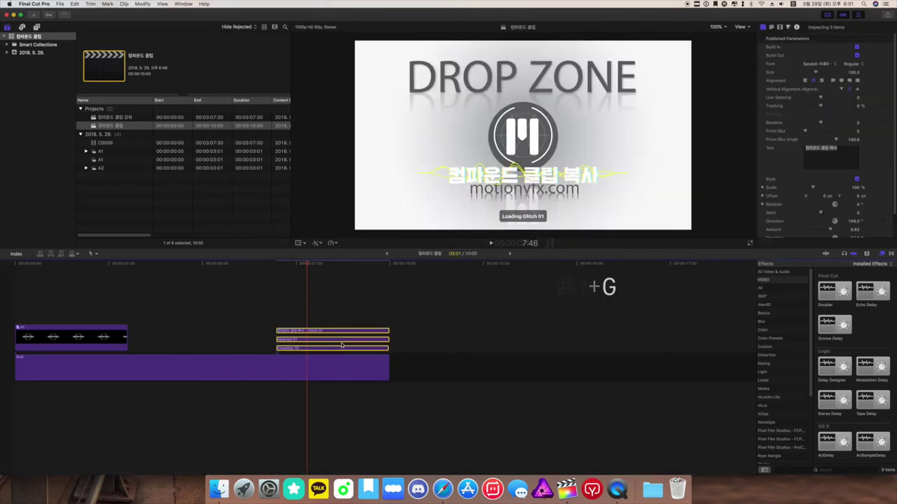